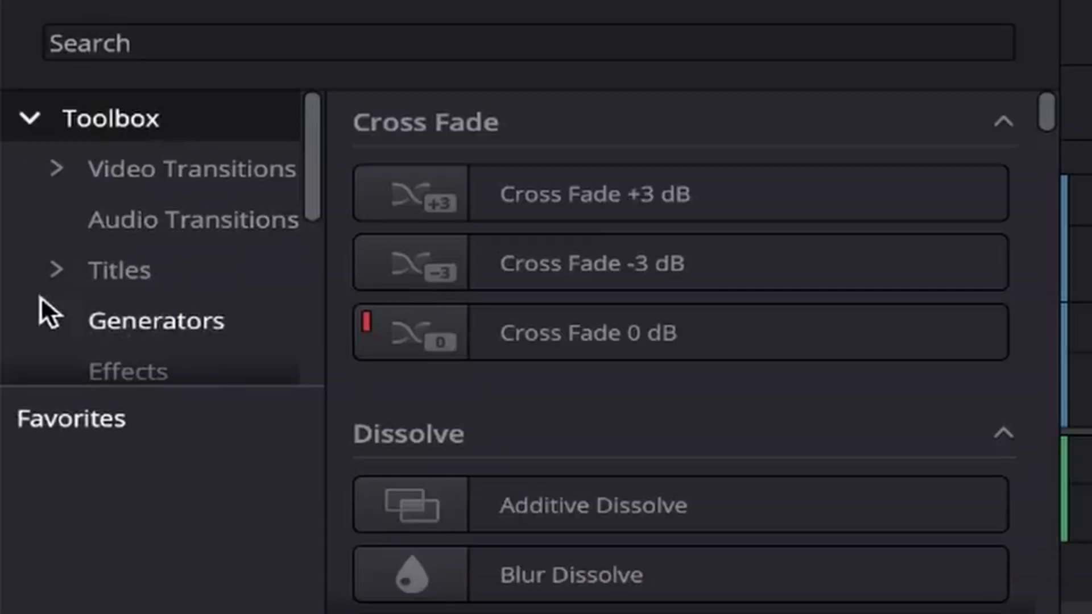
Place a Text+ title on V2, trim it to the background's length, and select its placeholder text
click(111, 268)
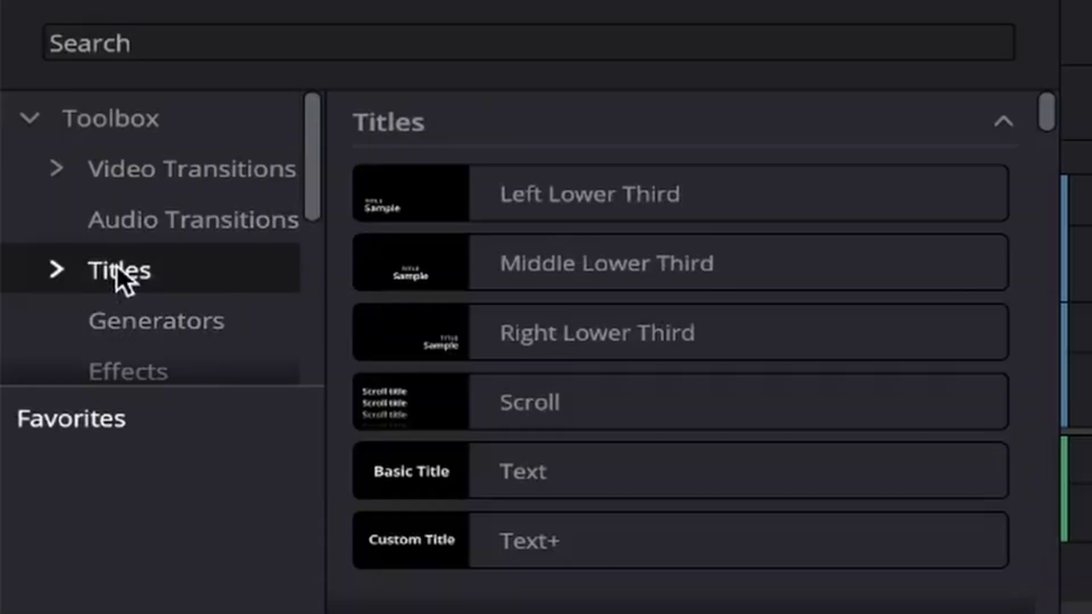
click(595, 531)
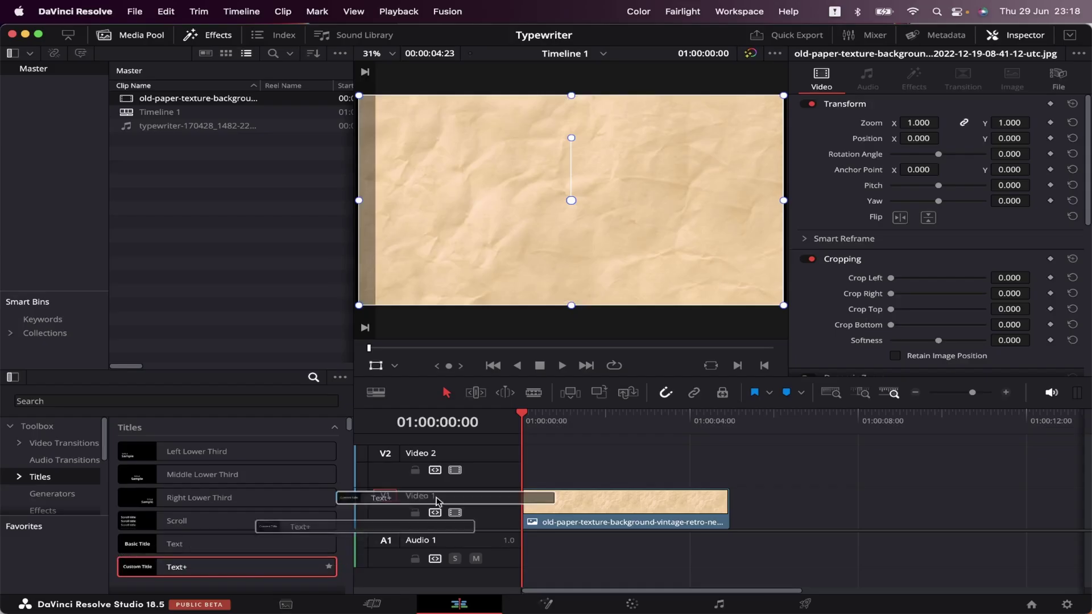
drag(228, 568, 623, 465)
drag(727, 456, 723, 458)
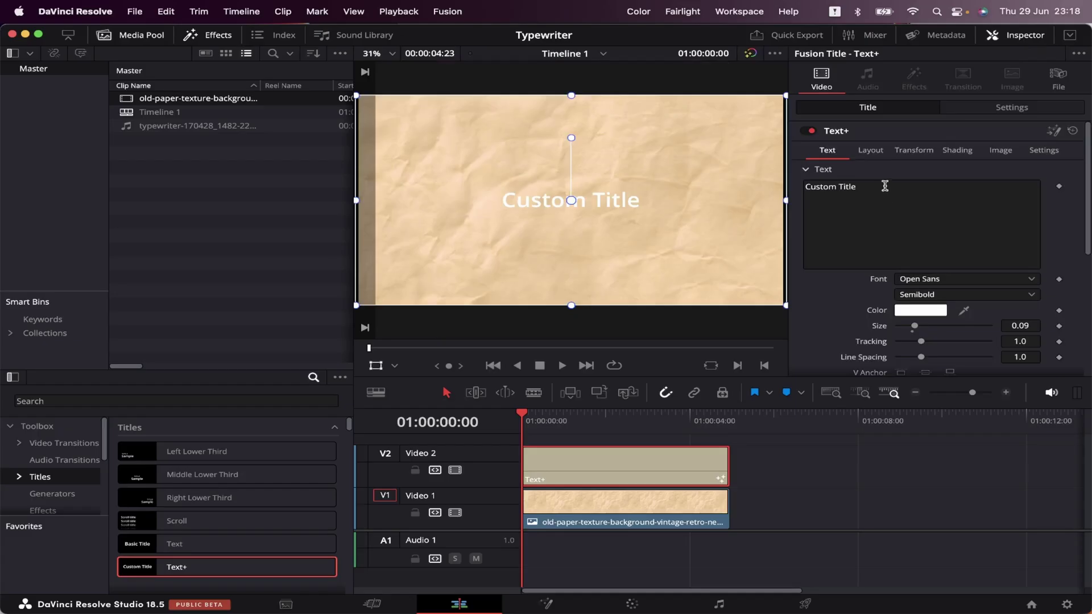
double_click(885, 186)
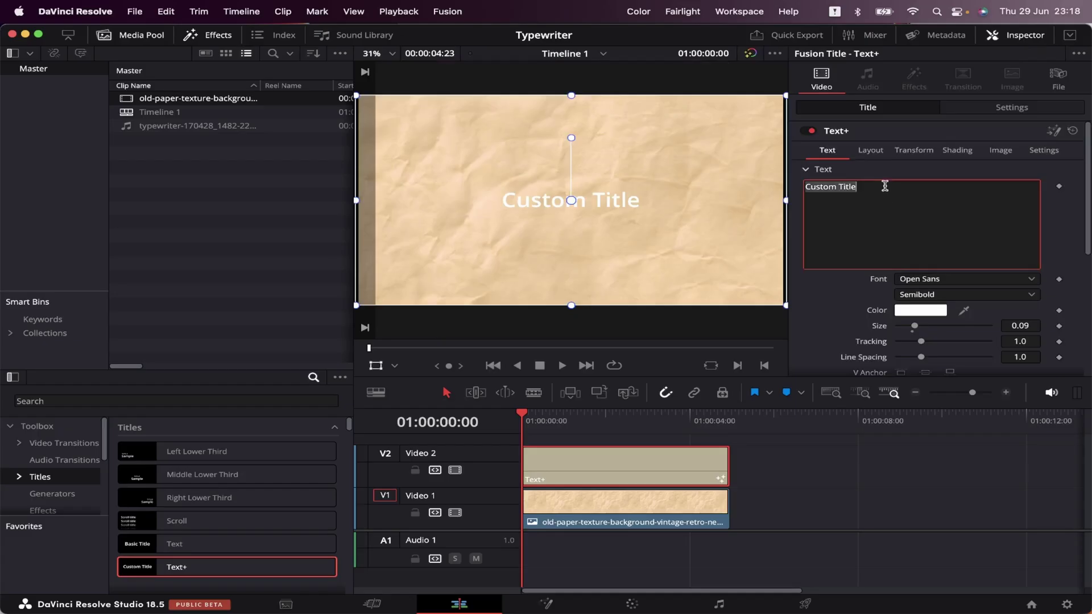
text(Typewriter)
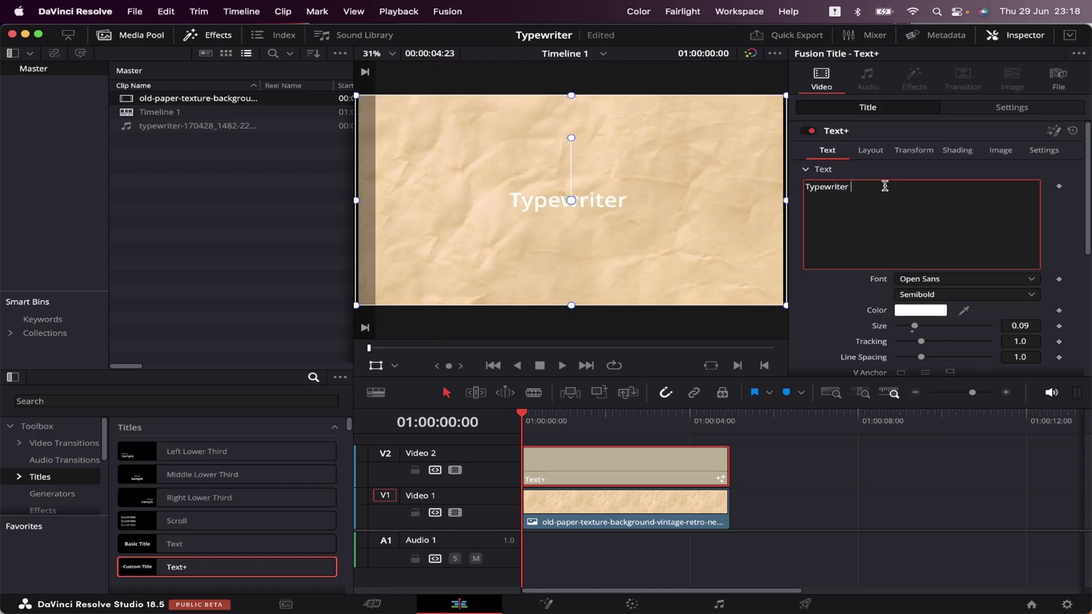
text( Text Effect)
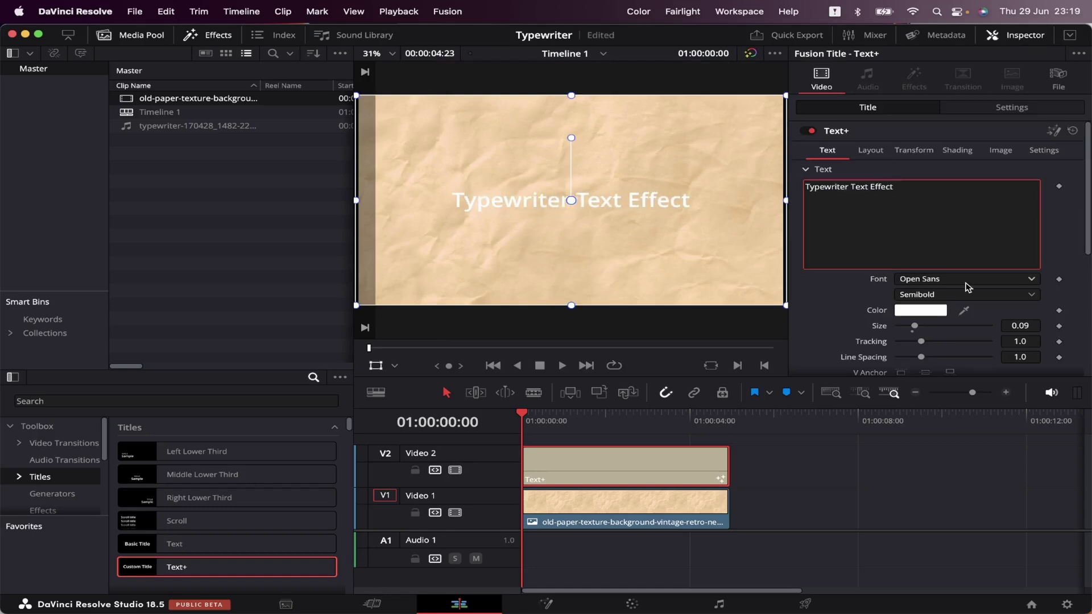
Set the title font to X Typewriter, its colour to black, and its style to Bold
click(967, 280)
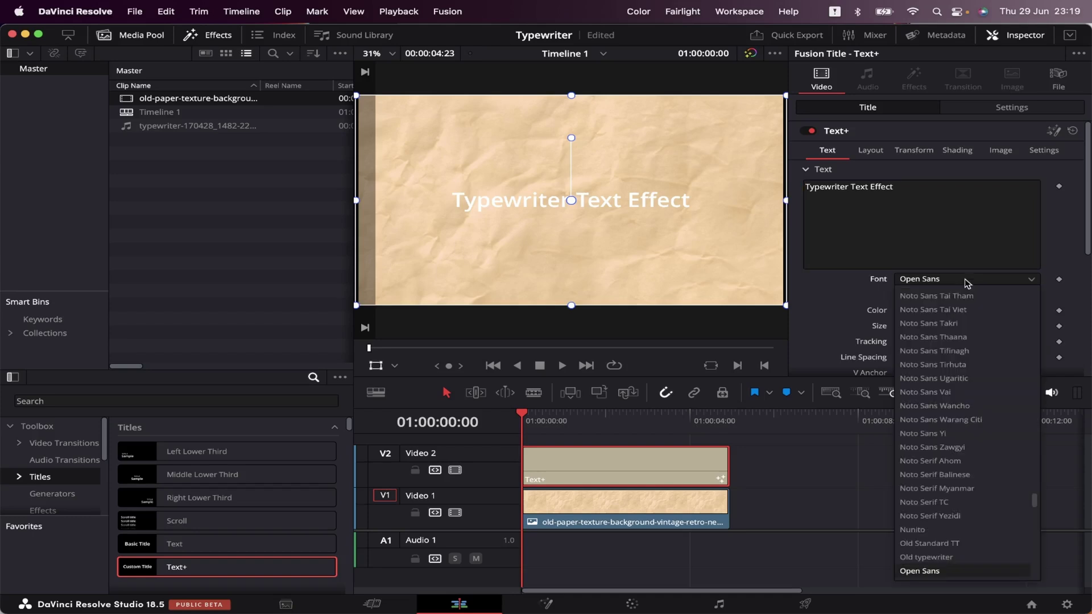
click(937, 544)
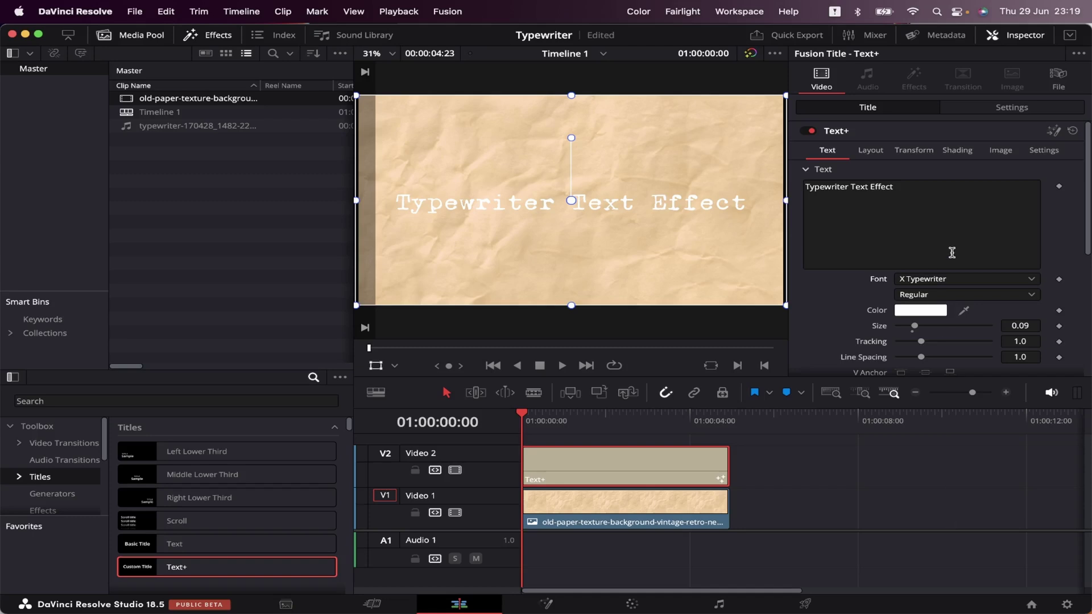
click(921, 310)
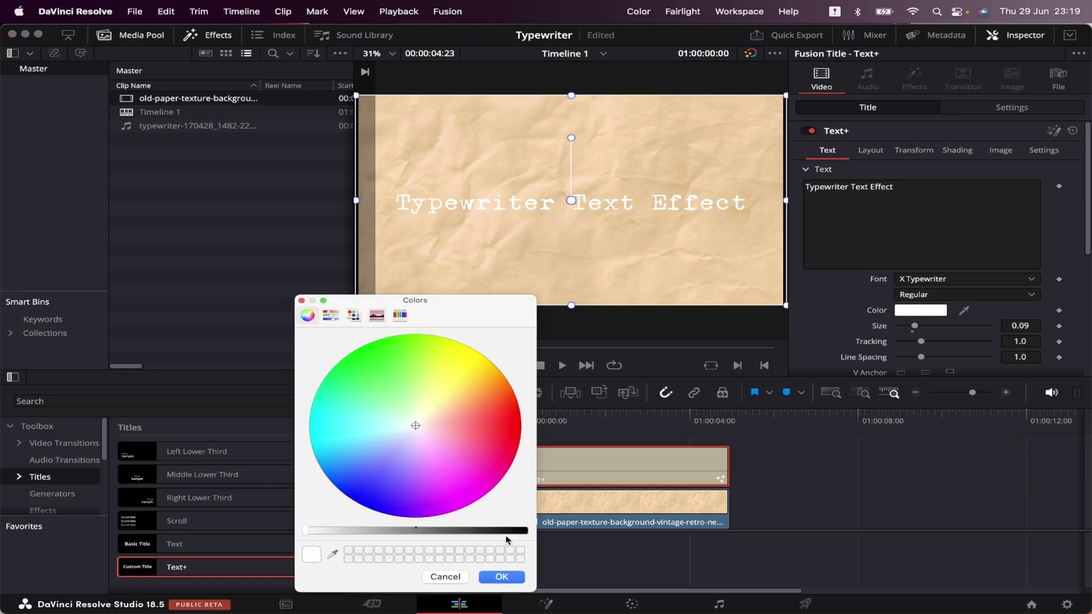
click(522, 531)
click(502, 576)
click(966, 294)
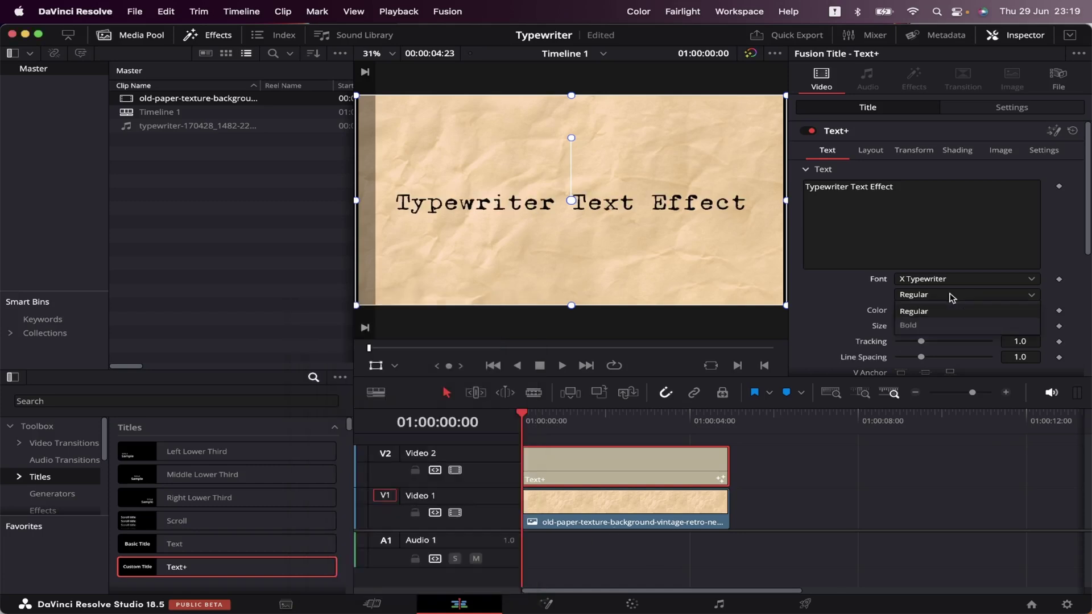
click(909, 326)
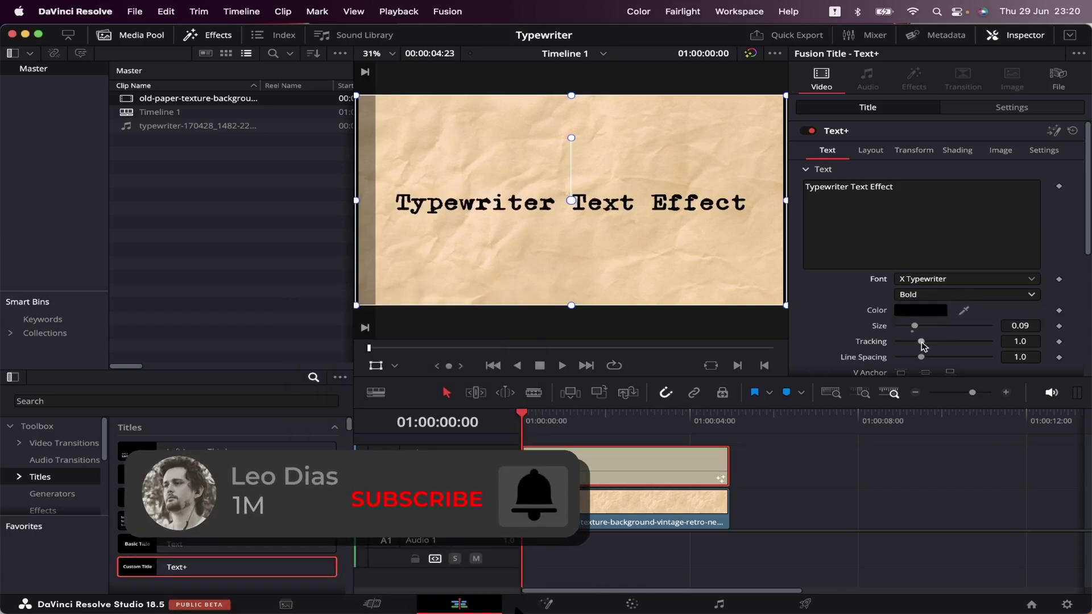
Adjust the text size, test Tracking and Line Spacing, then reset line spacing to 1.0
drag(914, 326, 914, 326)
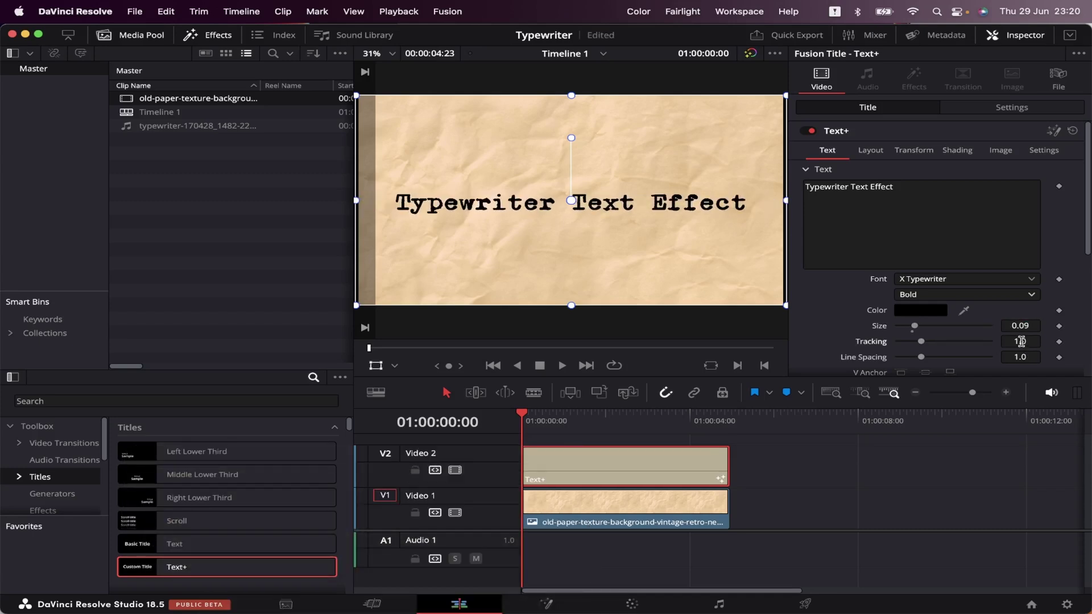
drag(1020, 341, 1032, 342)
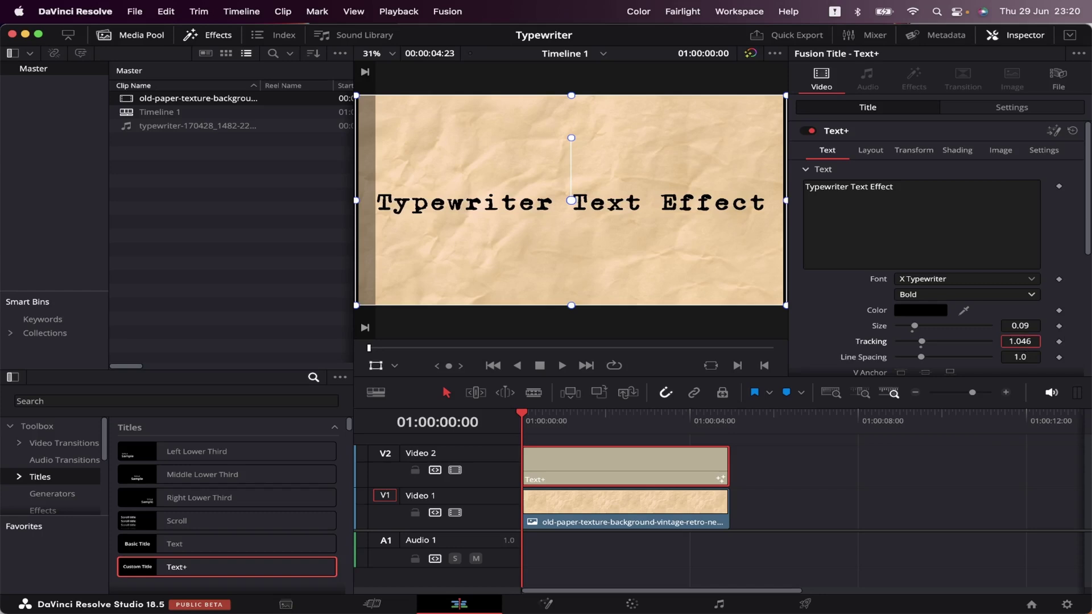
drag(1033, 341, 1014, 357)
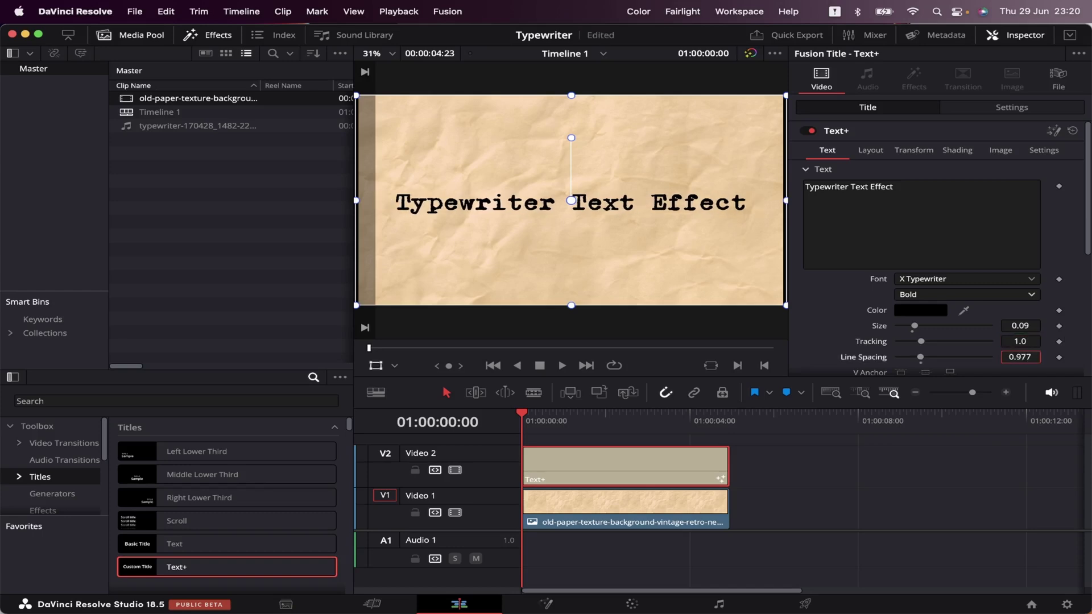
drag(1015, 357, 1021, 357)
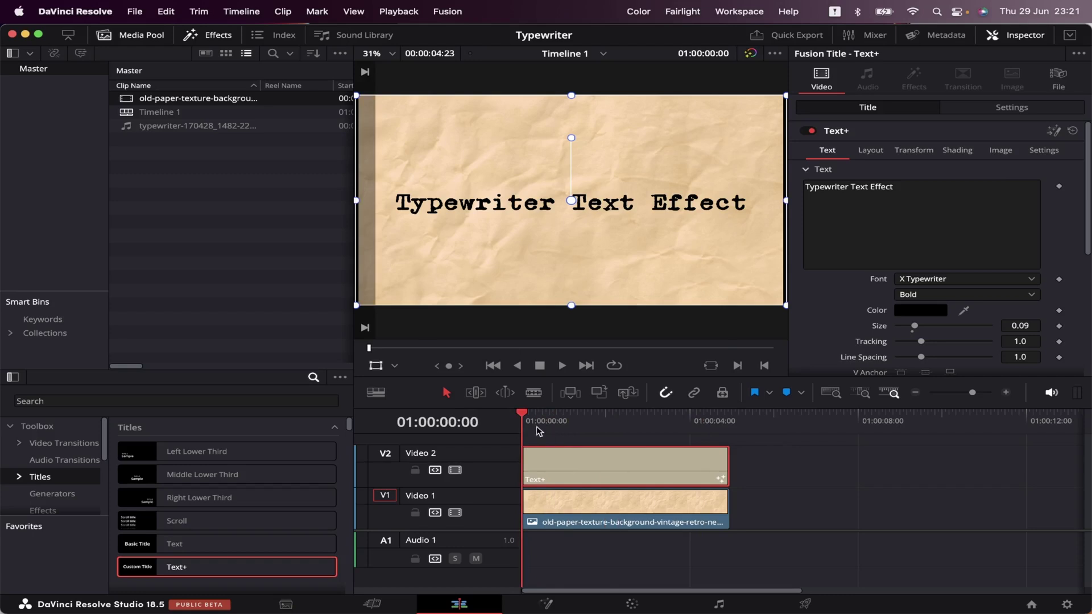
Keyframe the paper background's Zoom at 1.0 on frame 0 and 1.1 near its end
mouse_move(625, 466)
click(640, 516)
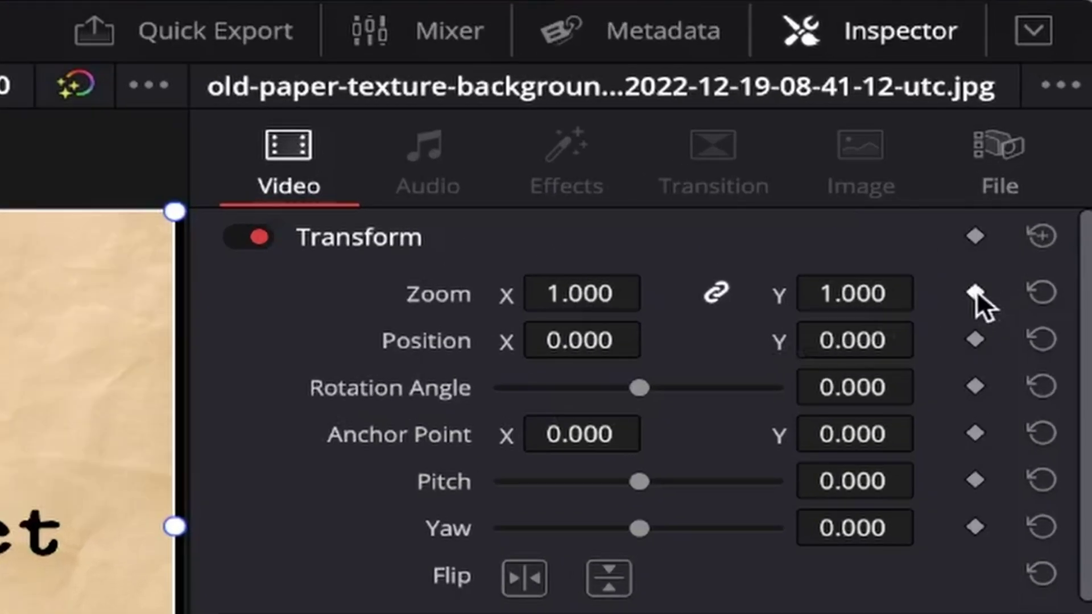
click(976, 293)
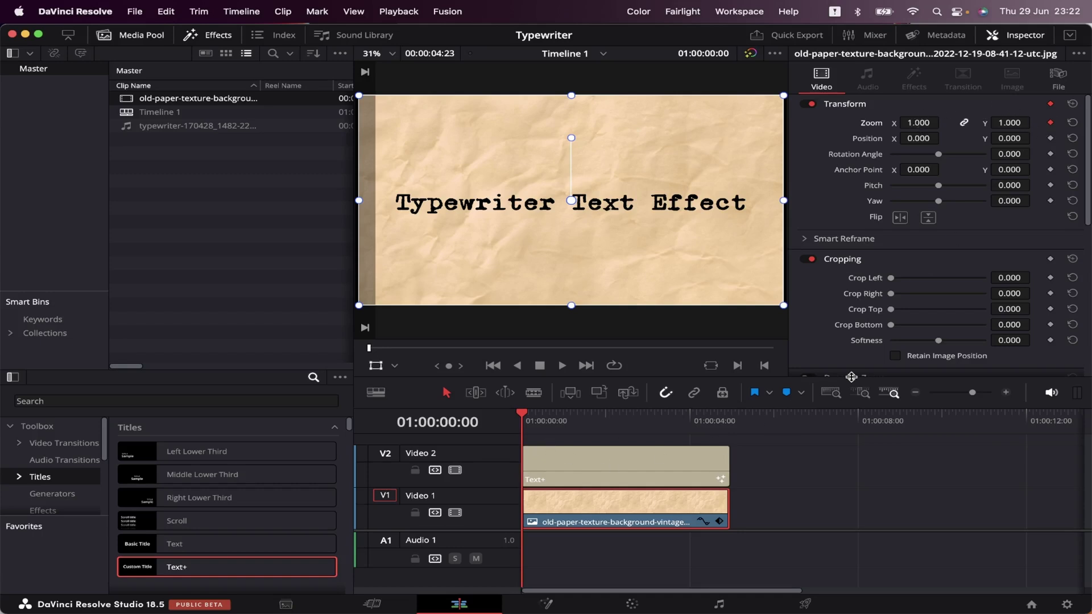
click(730, 428)
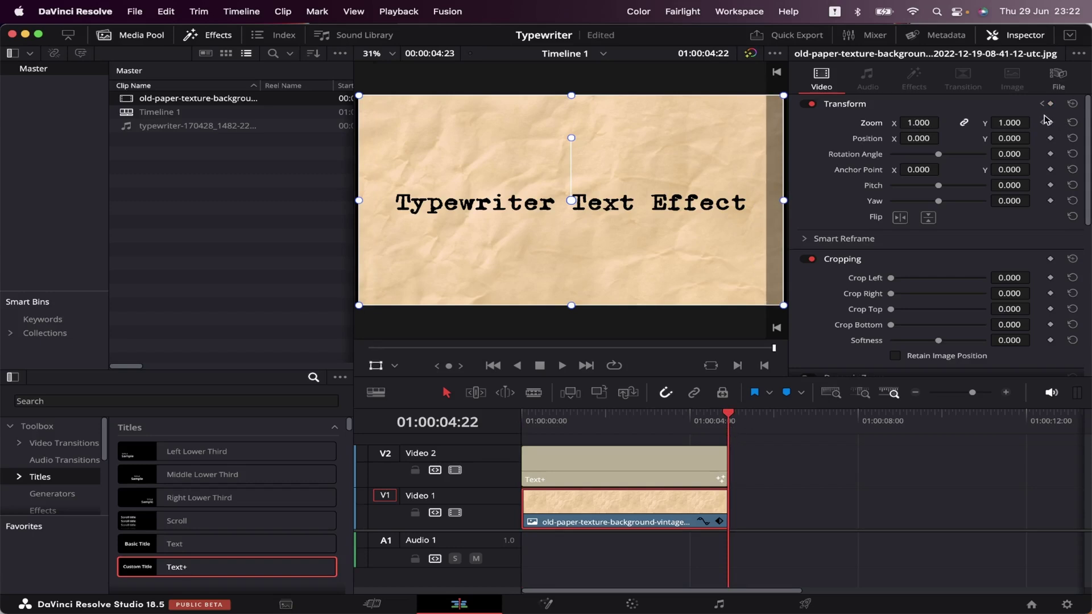
double_click(919, 122)
key(Return)
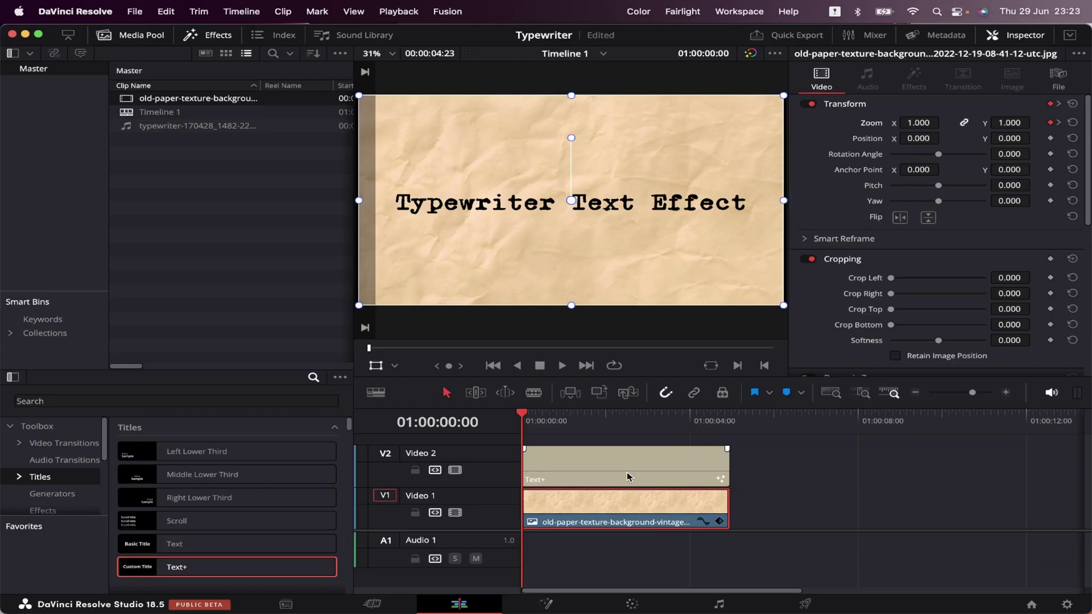
Keyframe the Text+ title's Zoom at 1.0 at its start and 1.1 at its end
click(627, 472)
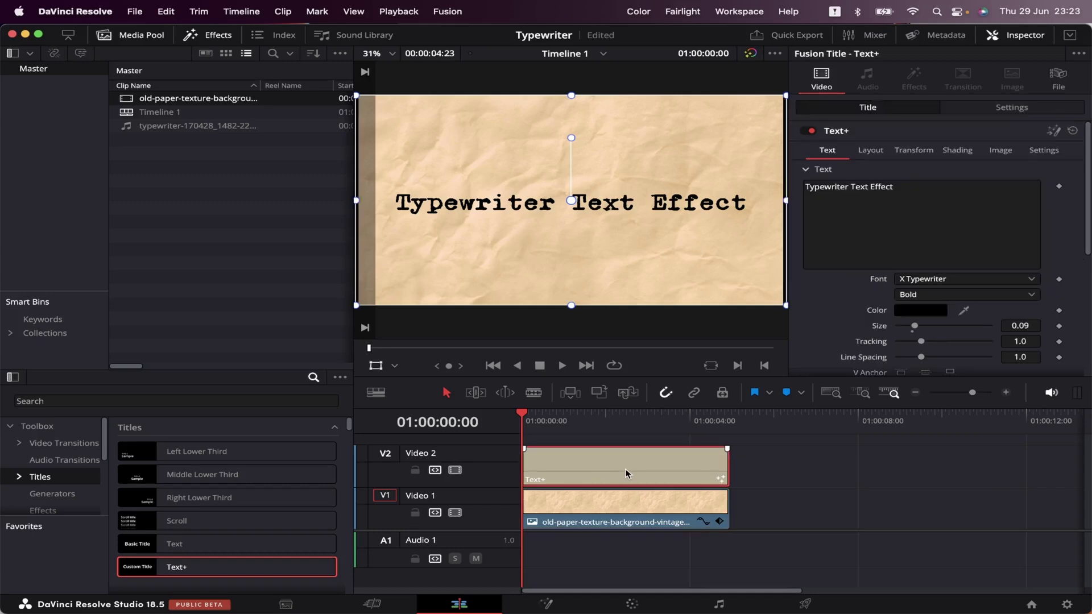
click(1019, 112)
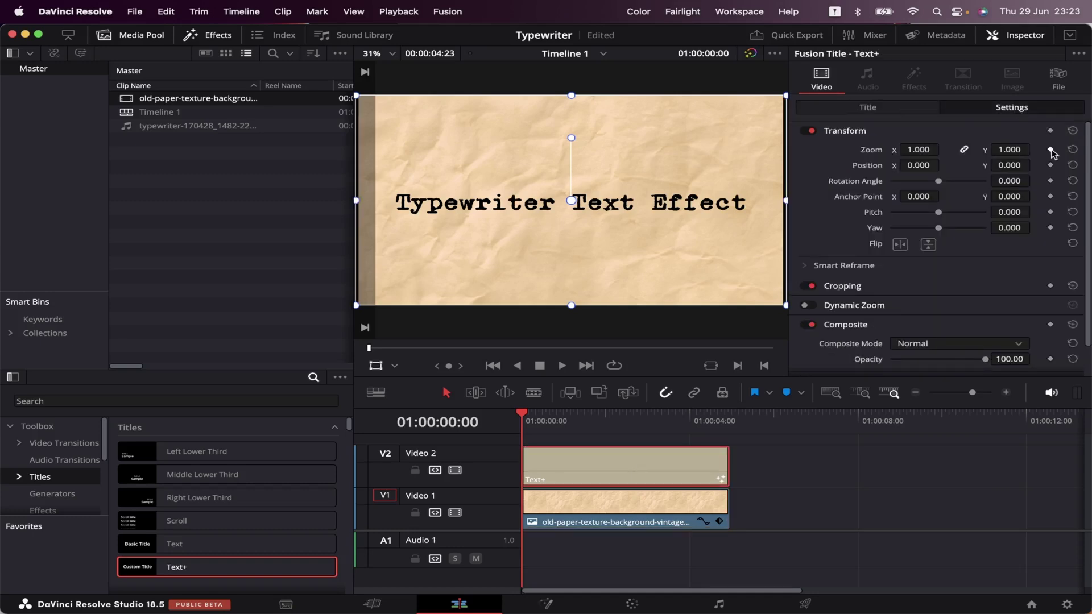
click(1051, 149)
click(725, 421)
key(Left)
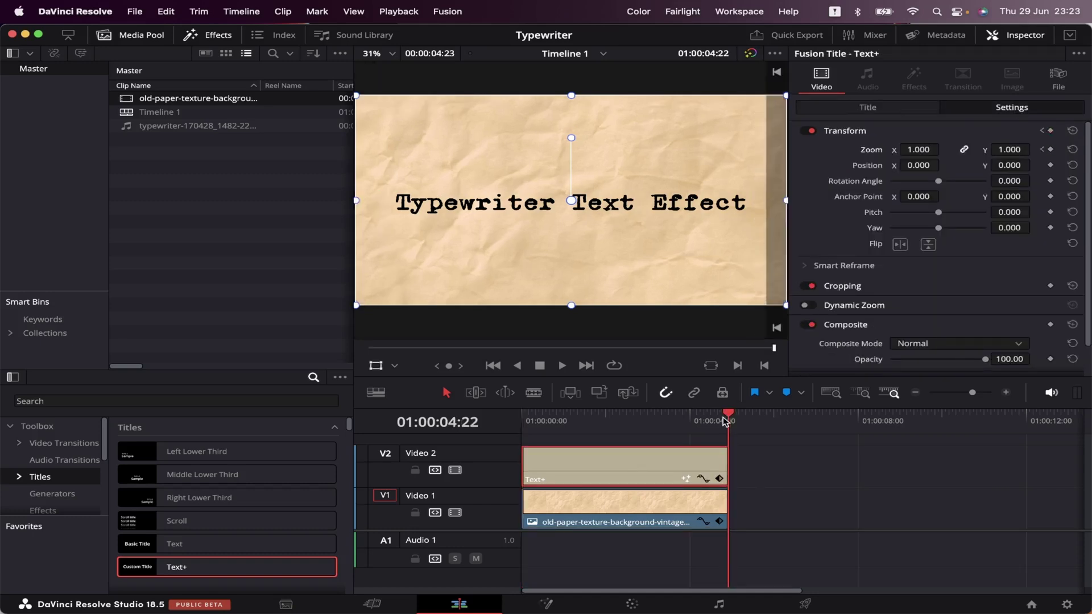
key(Return)
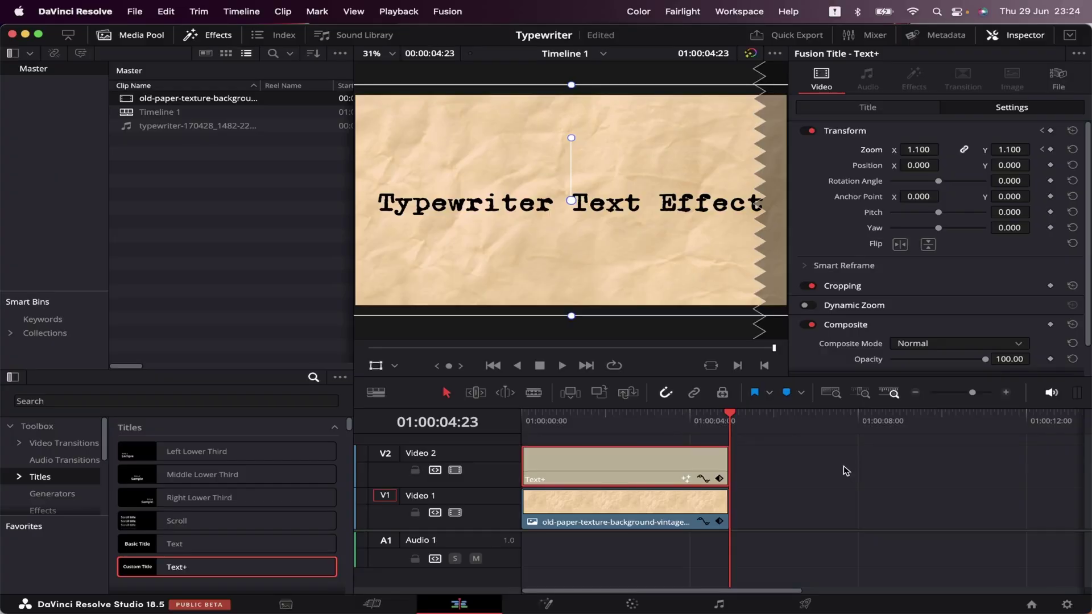
With the title selected, return to the timeline start and show its Title text settings
click(581, 471)
click(516, 427)
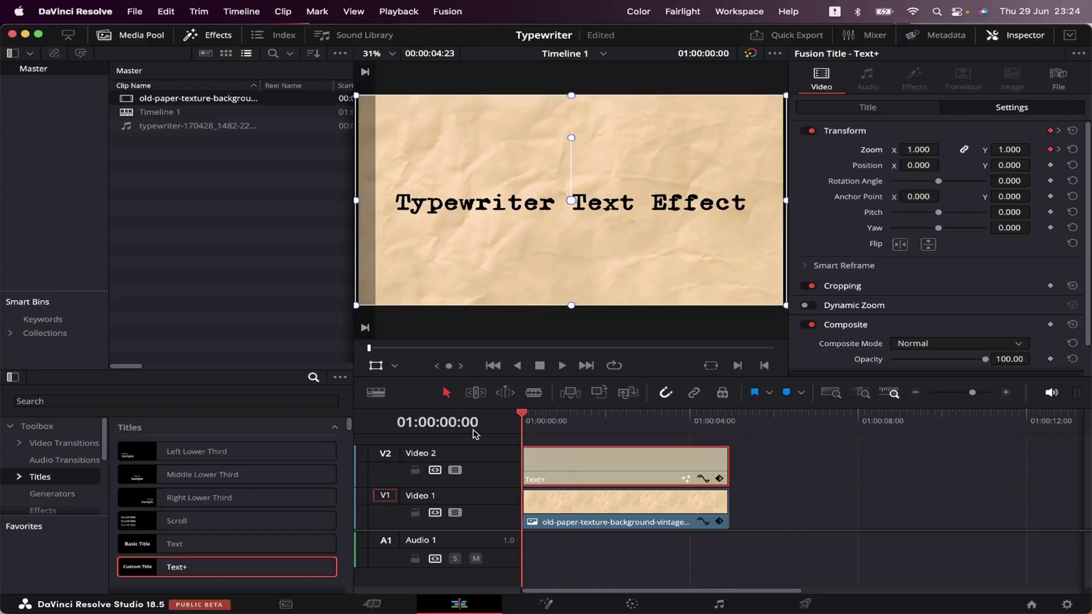
click(868, 107)
scroll(935, 252, down, 5)
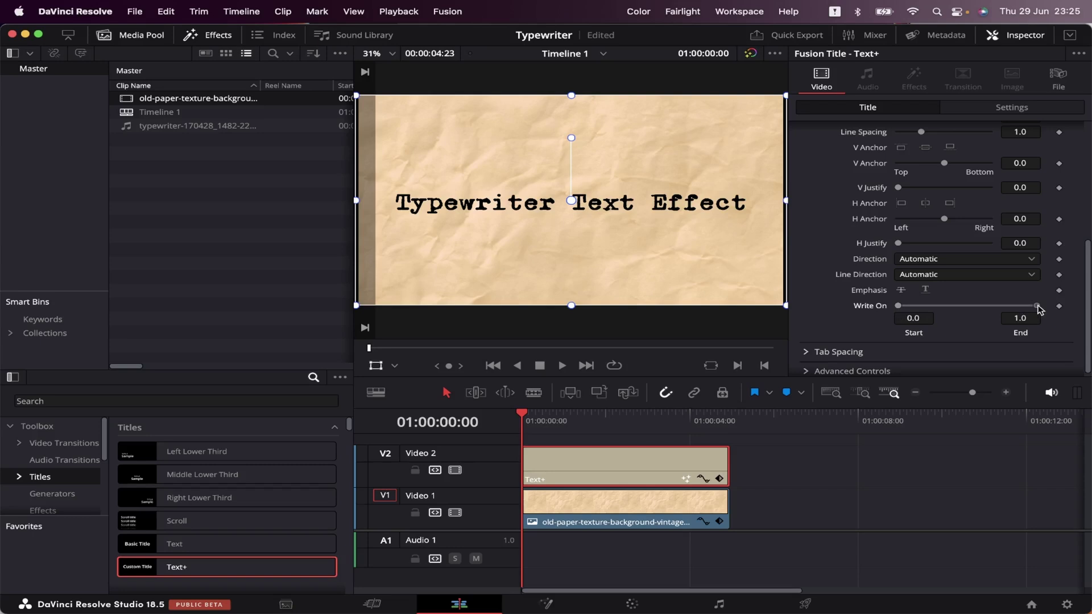
Drag the Write On End slider from 1.0 to 0.0, then move to one second
mouse_move(1038, 306)
mouse_down()
mouse_move(918, 317)
mouse_move(1055, 308)
mouse_up()
drag(1038, 306, 898, 307)
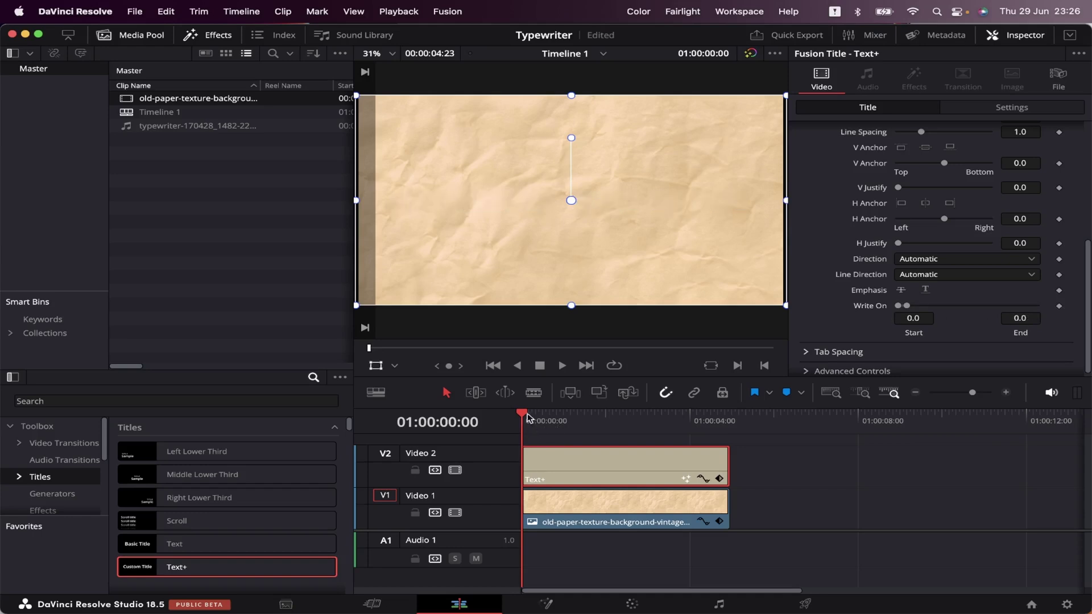
drag(528, 418, 563, 419)
Keyframe Write On End at 0.0, set it to full at two seconds, and preview
click(1059, 306)
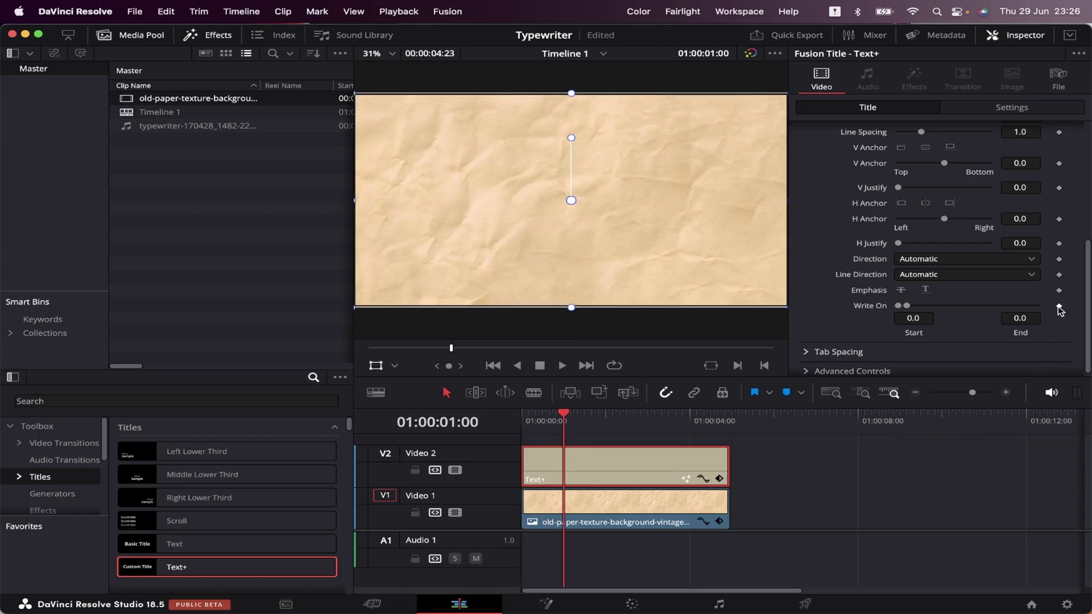
drag(564, 418, 605, 418)
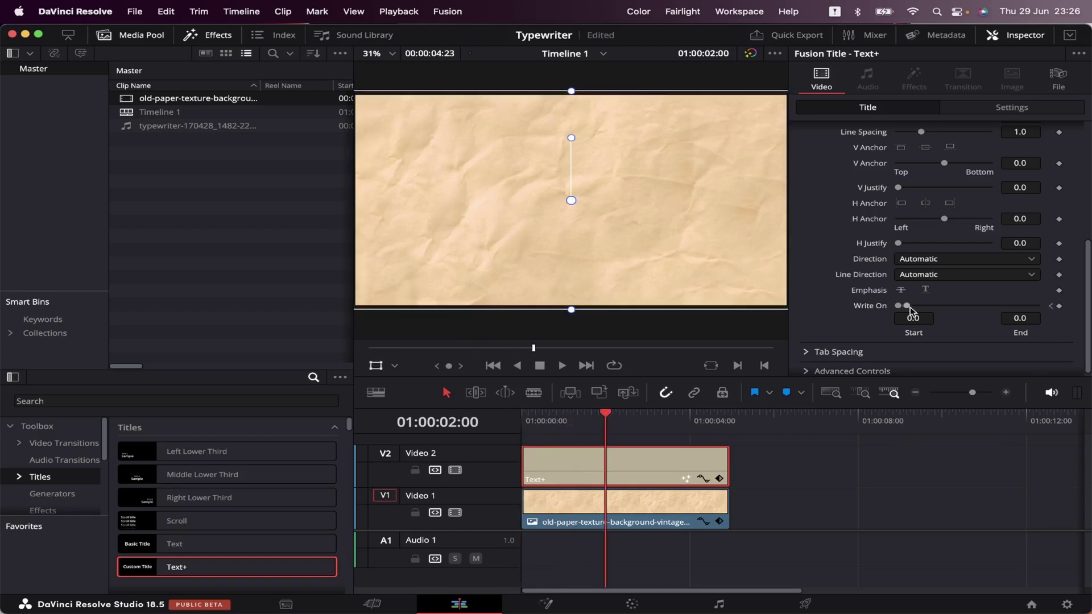
drag(906, 306, 1036, 305)
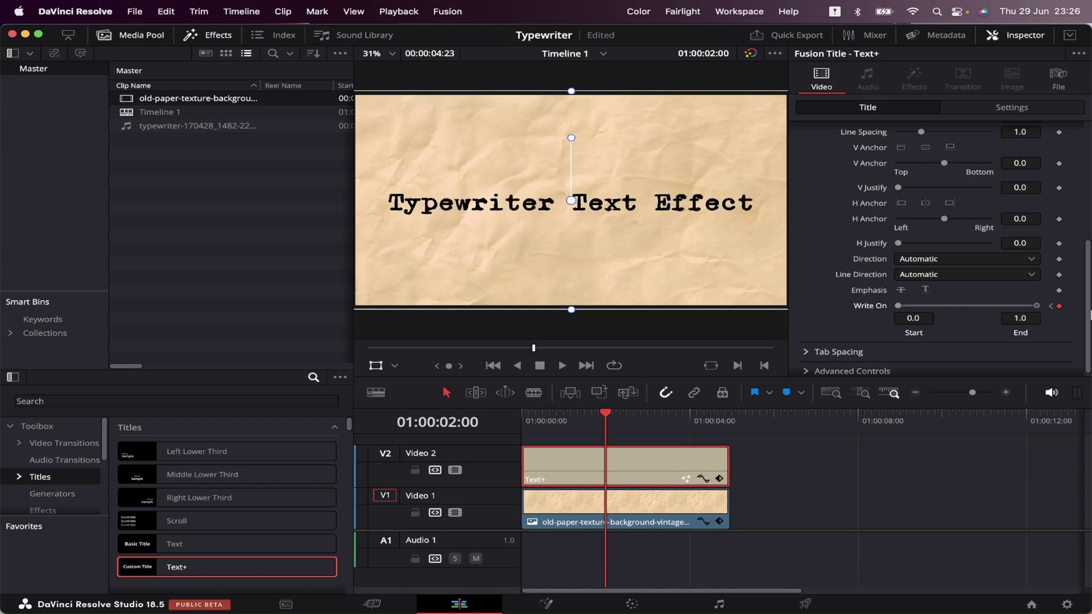
key(Home)
key(space)
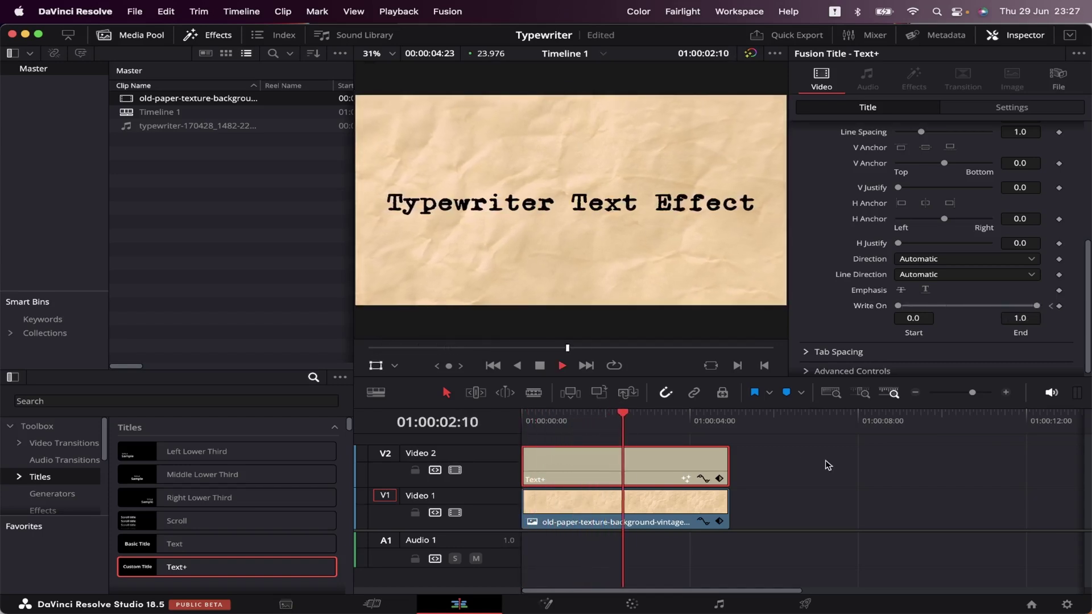
key(space)
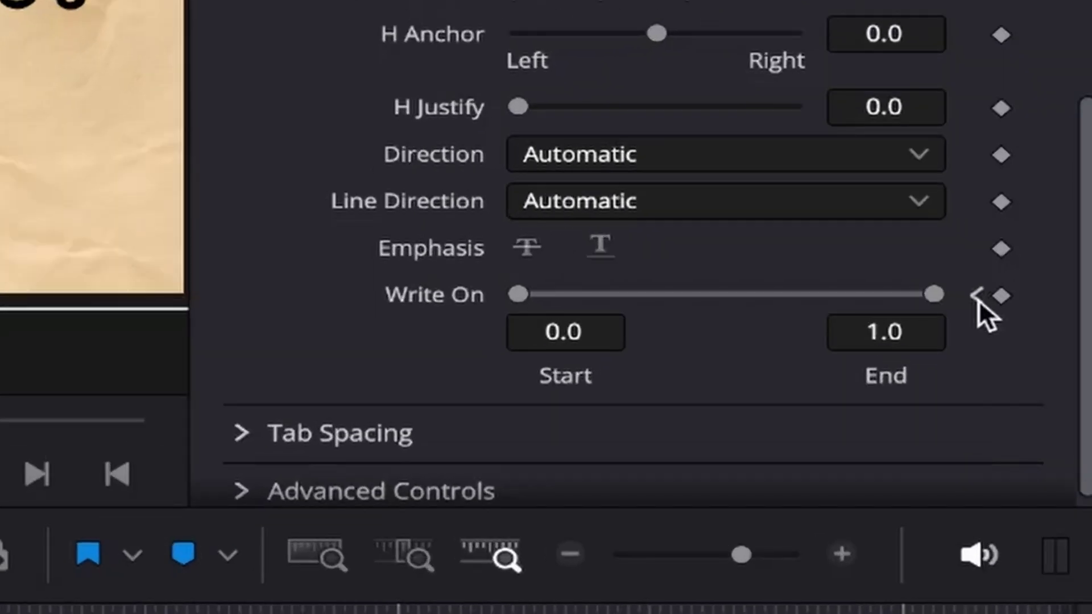
Re-keyframe Write On so End reaches 1.0 at three seconds, preview, and select the title
click(1000, 297)
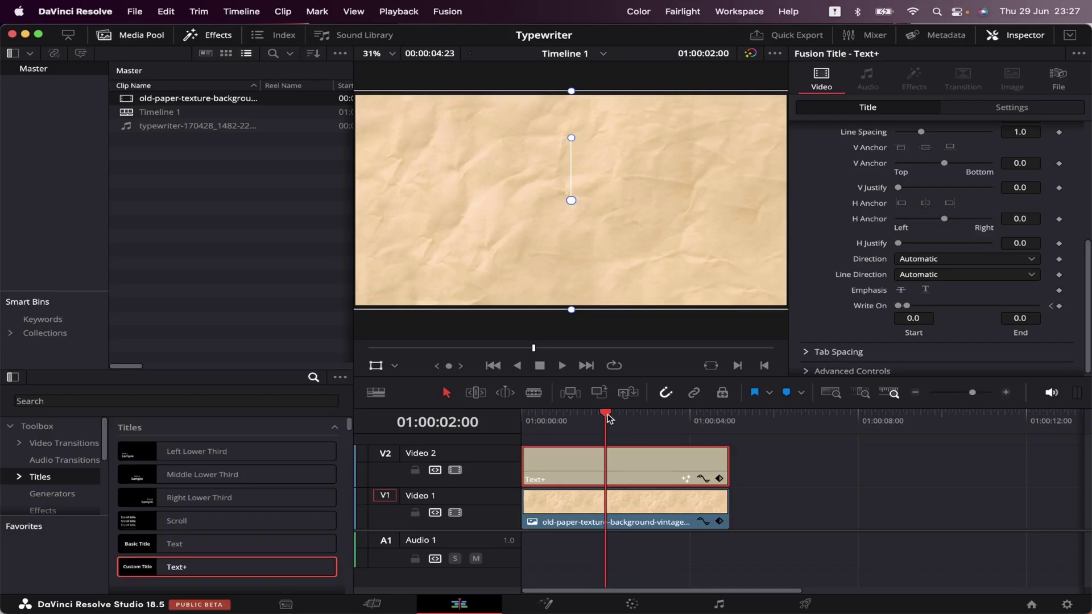
drag(613, 418, 609, 419)
click(647, 418)
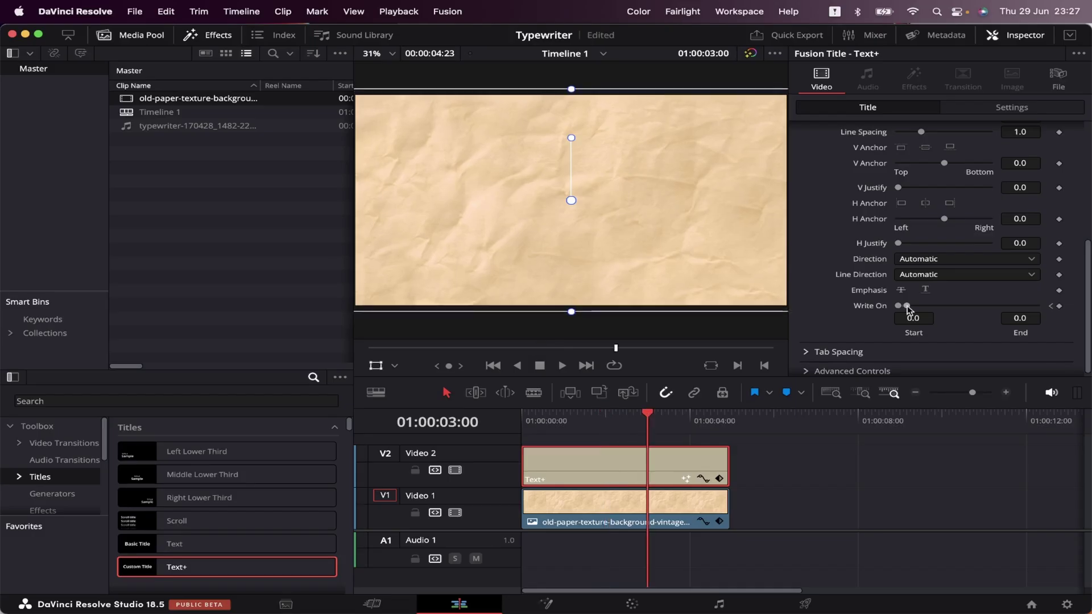
drag(906, 306, 1054, 306)
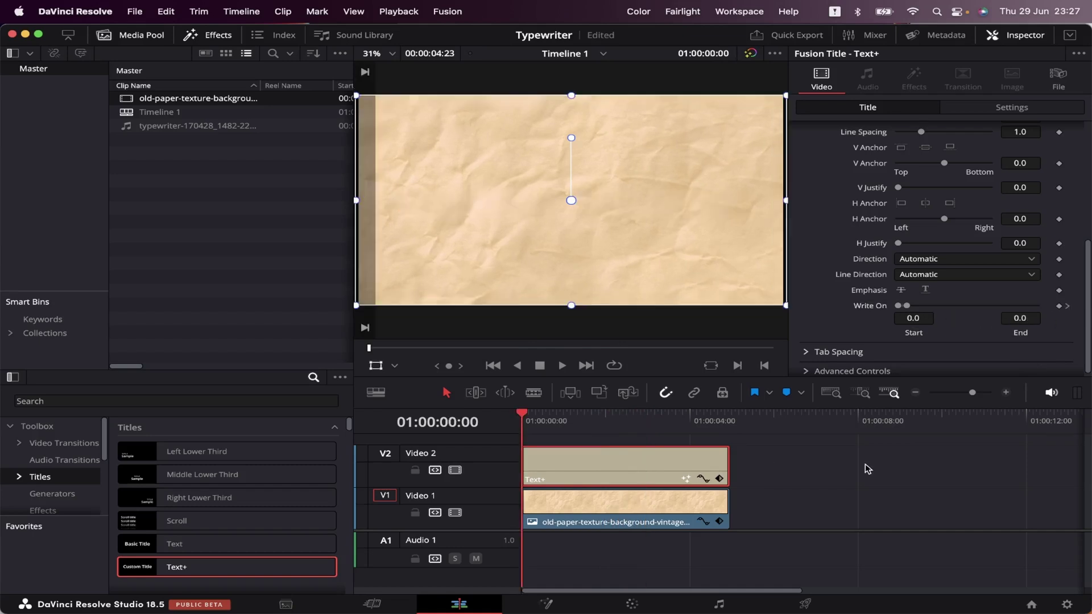
key(space)
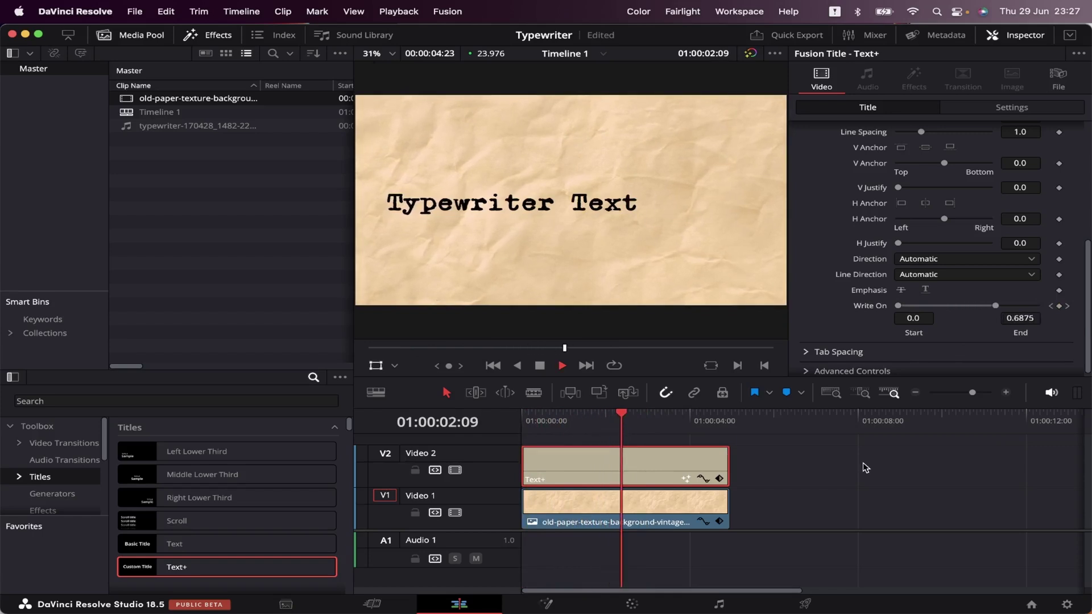
key(space)
click(634, 463)
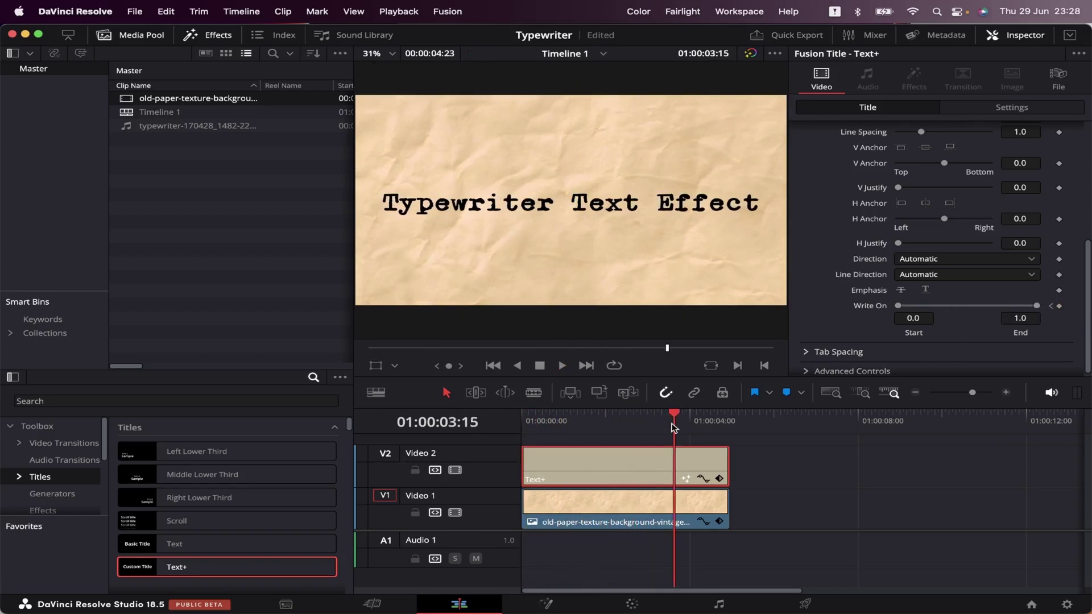
Drop the typewriter mp3 onto A1 after the clips and preview it to about five seconds
drag(149, 126, 751, 550)
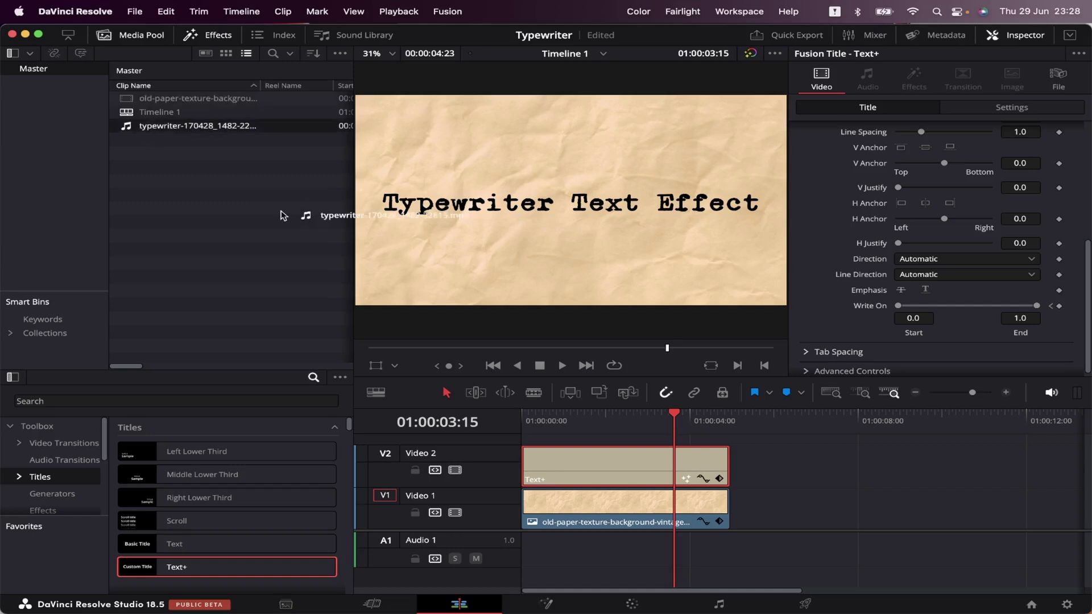
click(750, 421)
key(space)
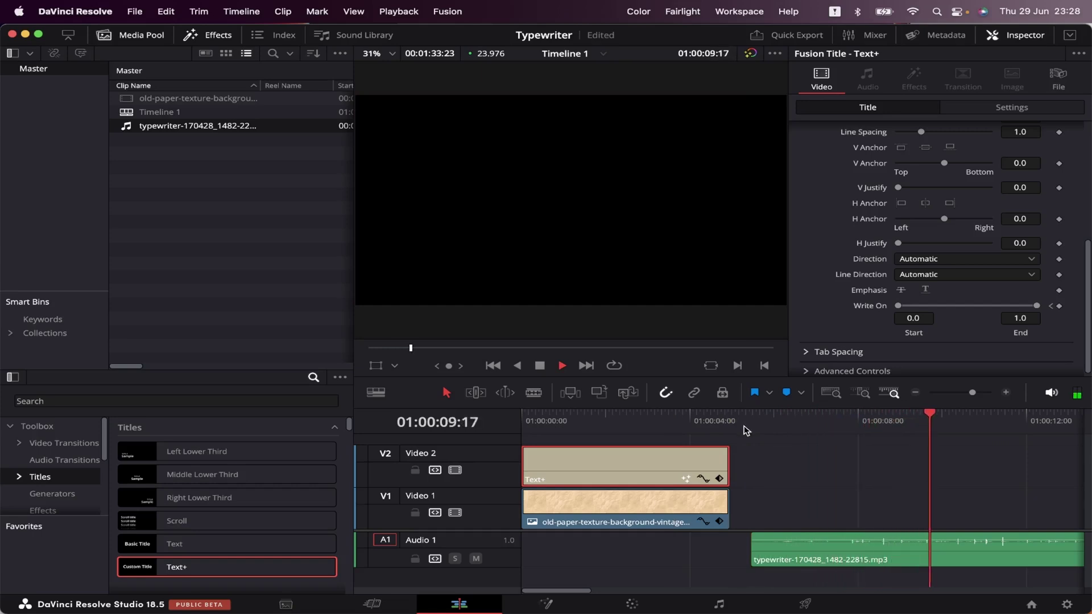
click(750, 420)
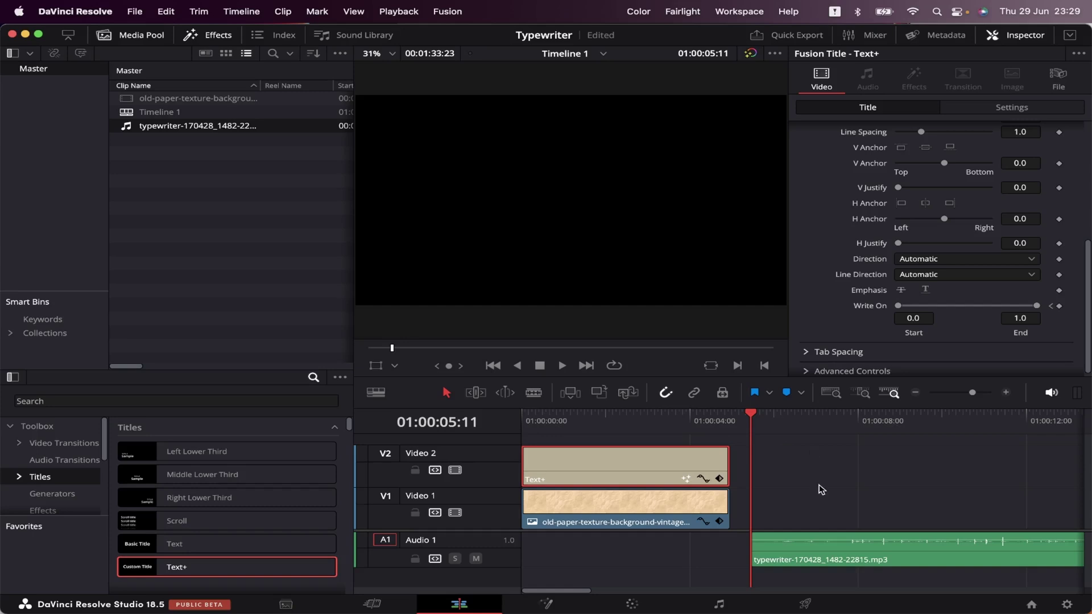
Move the typewriter sound to the timeline start and trim its start to where typing begins
drag(910, 562, 682, 563)
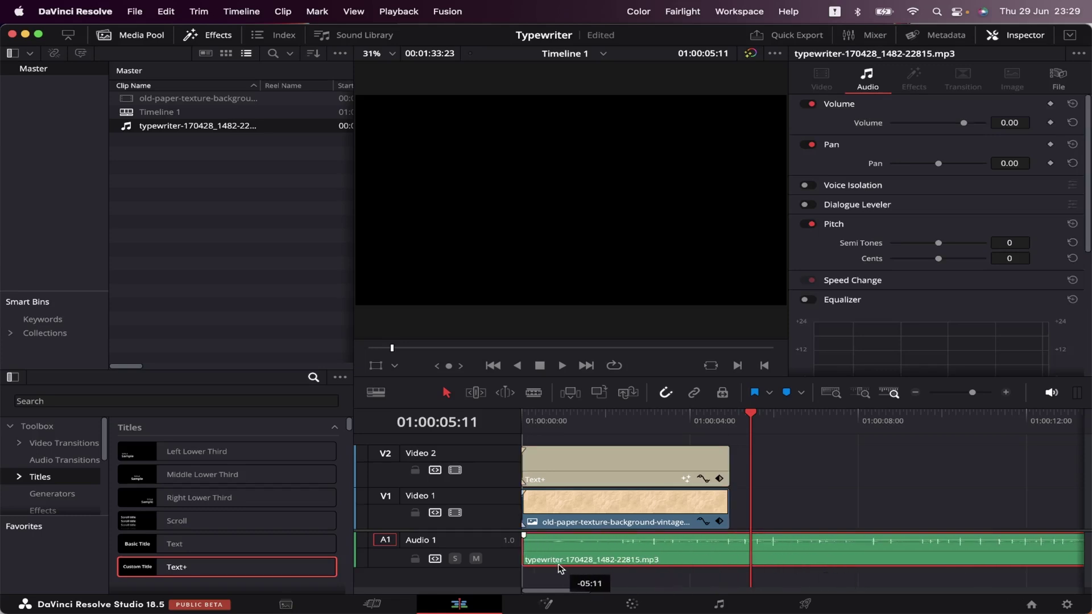
click(543, 421)
key(space)
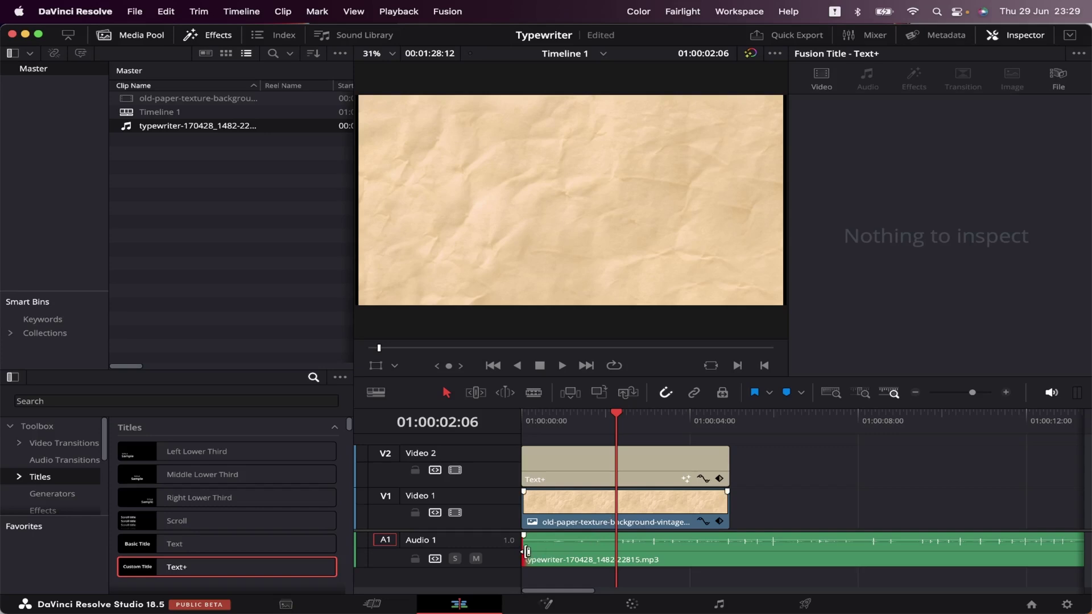
drag(527, 553, 613, 550)
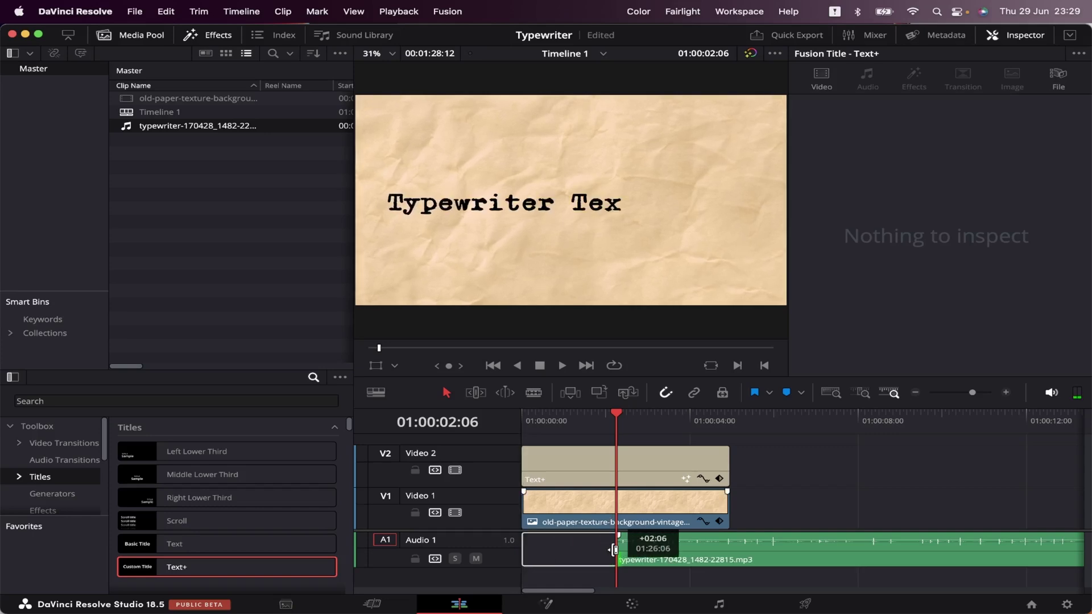
Preview the title with the sound, then slide the sound earlier to about one second in
key(space)
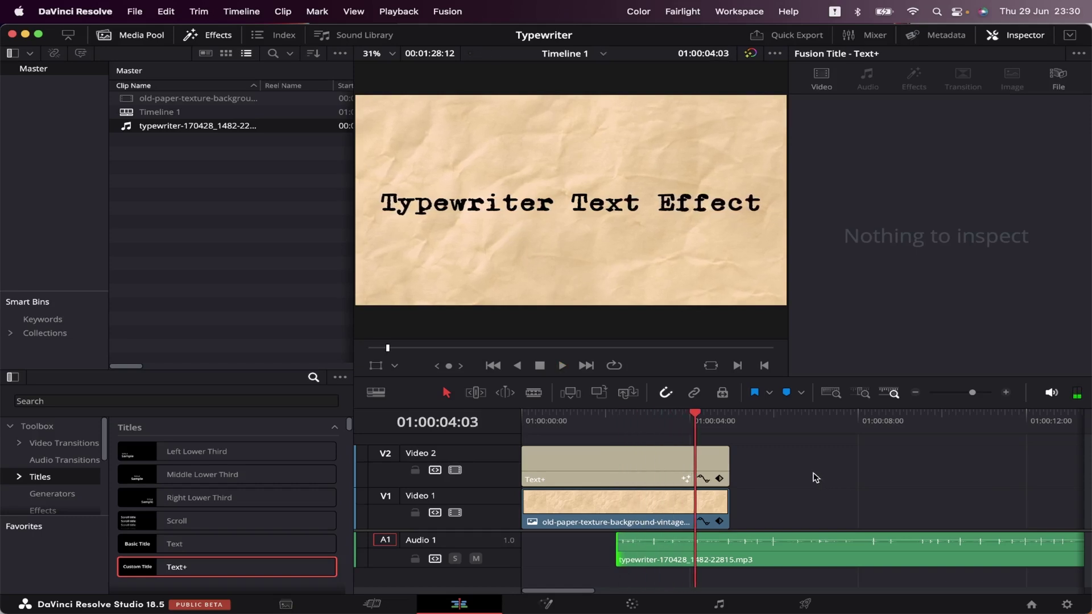
key(space)
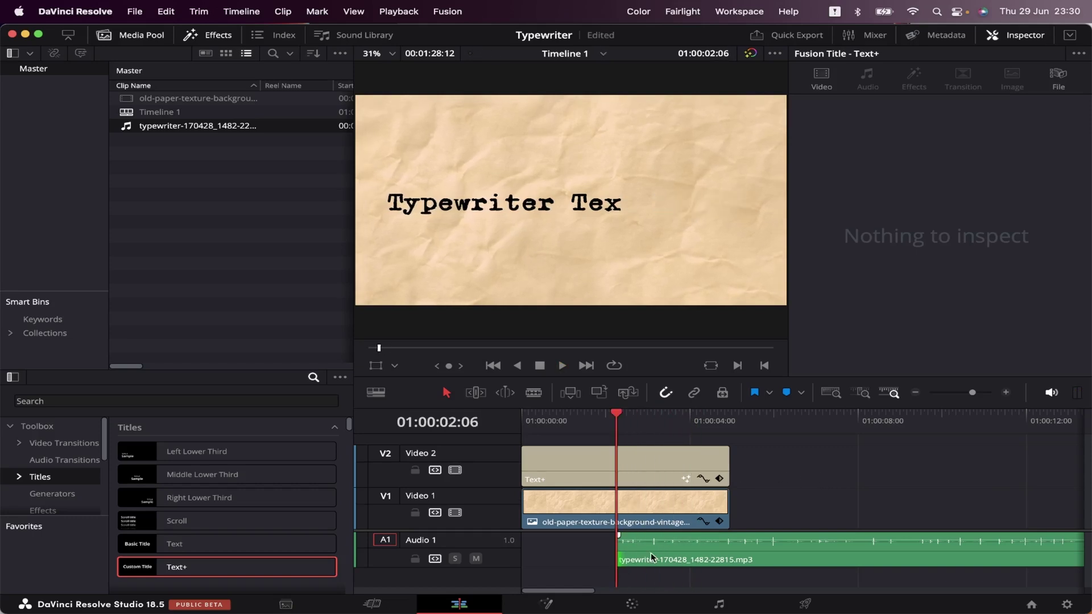
click(563, 420)
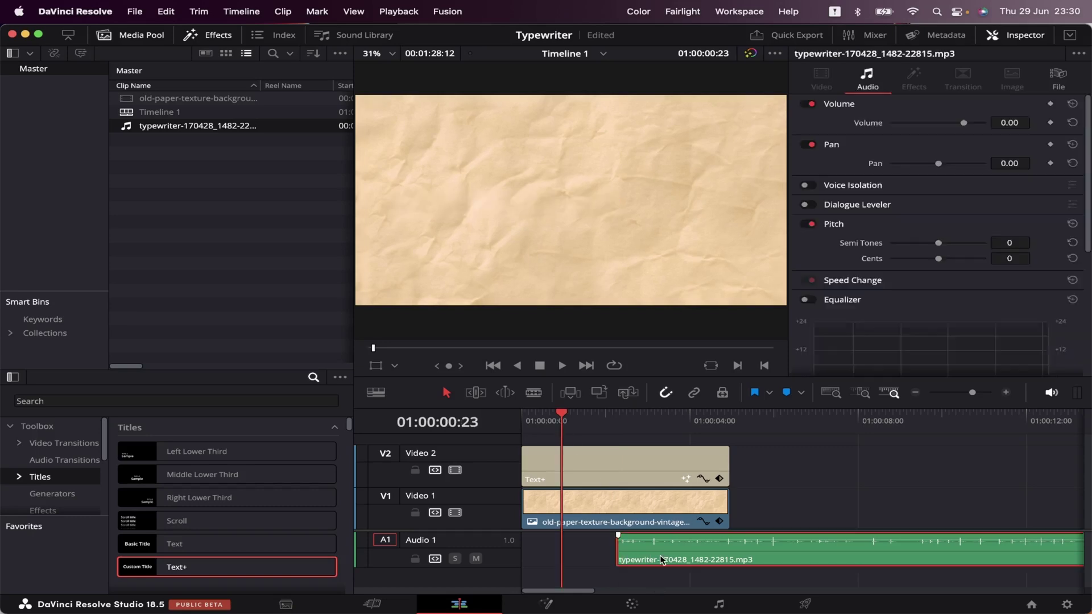
drag(662, 561, 606, 554)
key(space)
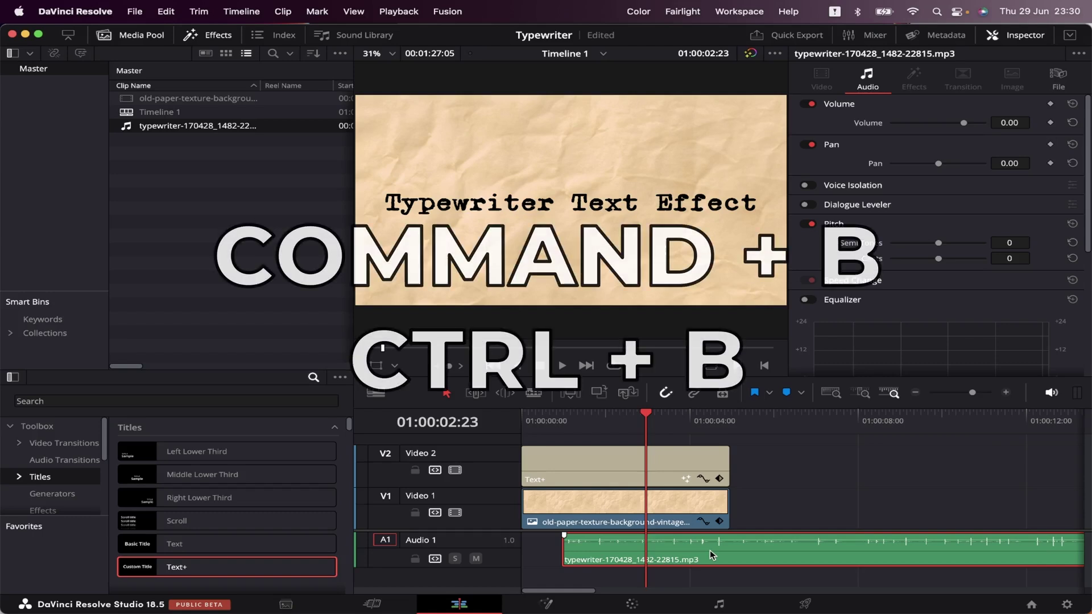
Split the sound where typing ends, adjust its end, and pull in a short fade-out
key(super+b)
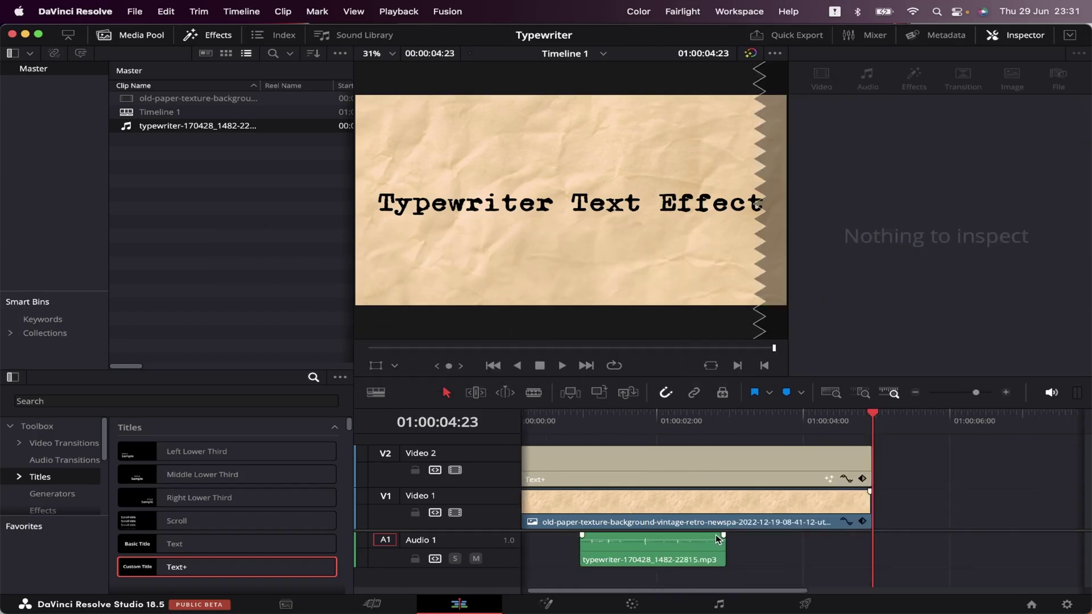
scroll(717, 535, up, 3)
drag(730, 538, 744, 541)
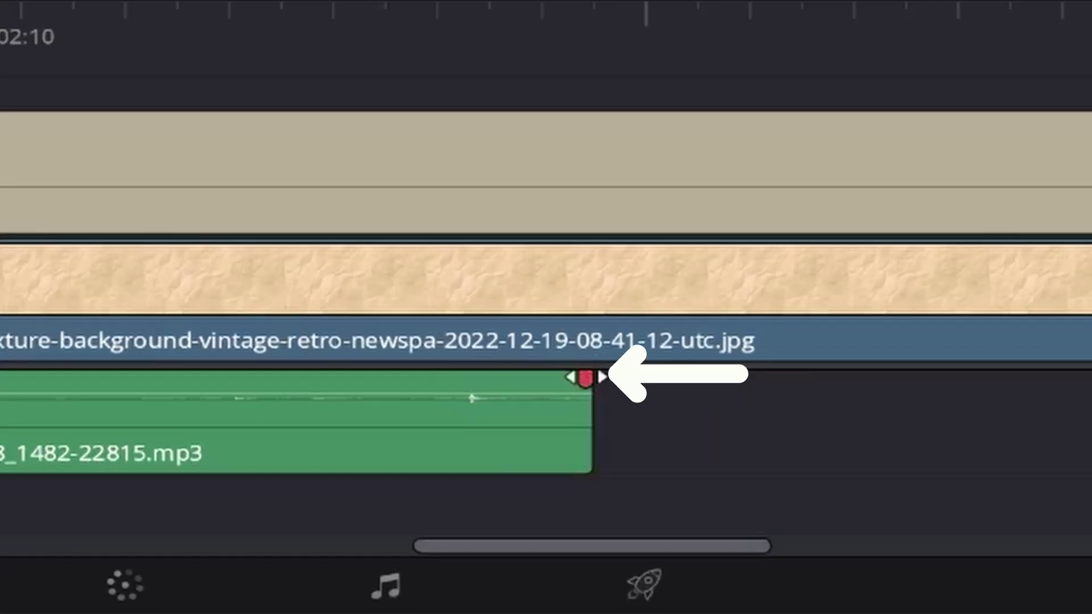
drag(783, 536, 757, 538)
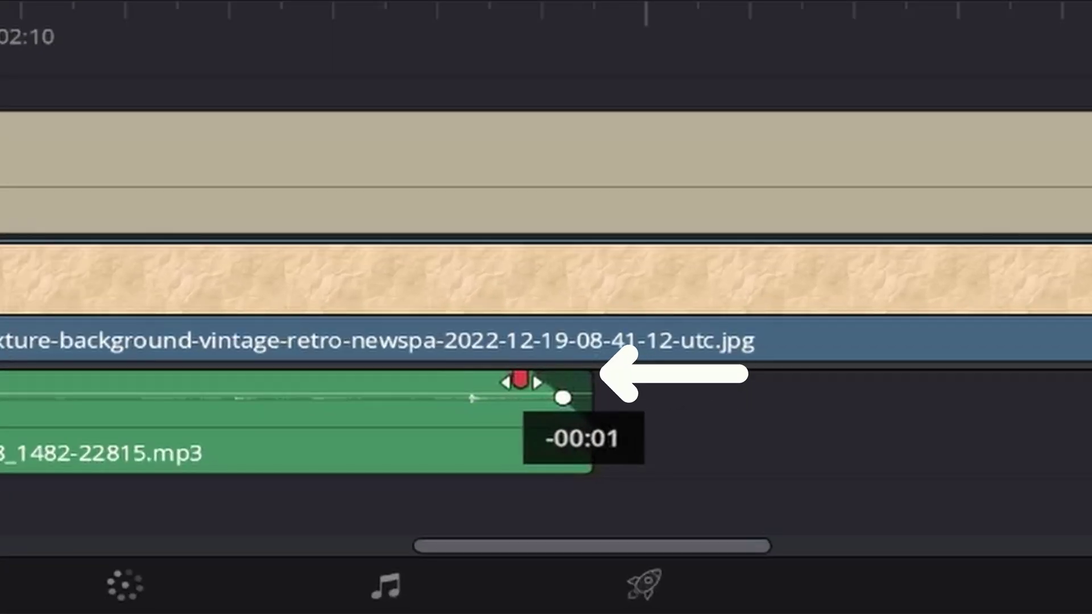